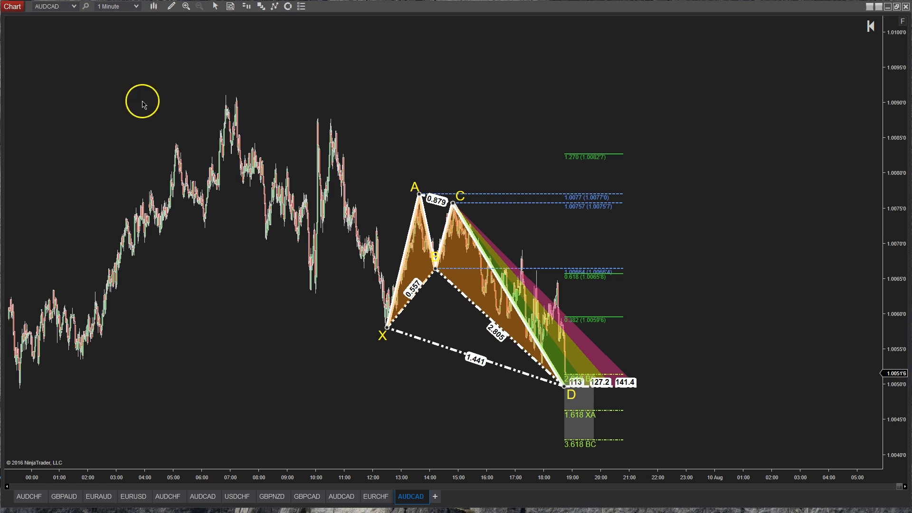
- Show Chart Trader beside the AUDCAD chart, set the ATM strategy to None, and reopen the list
left_click(247, 9)
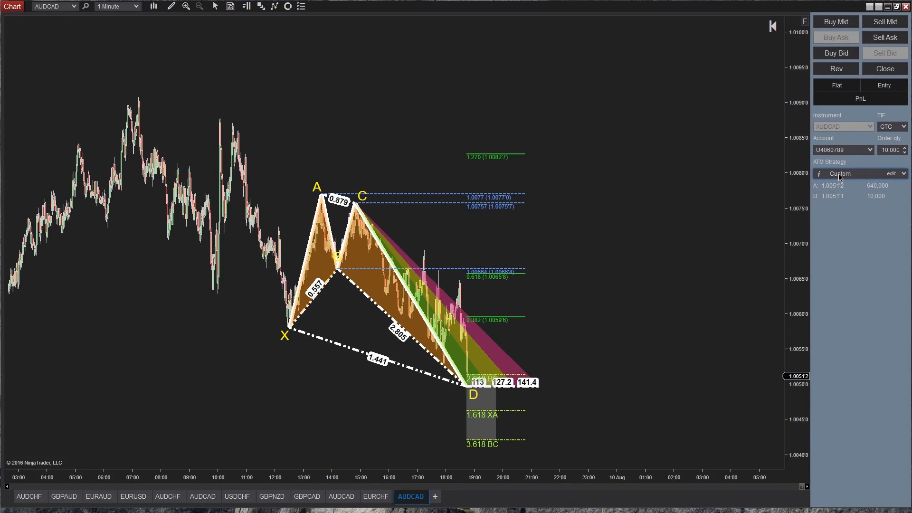
left_click(838, 176)
left_click(837, 177)
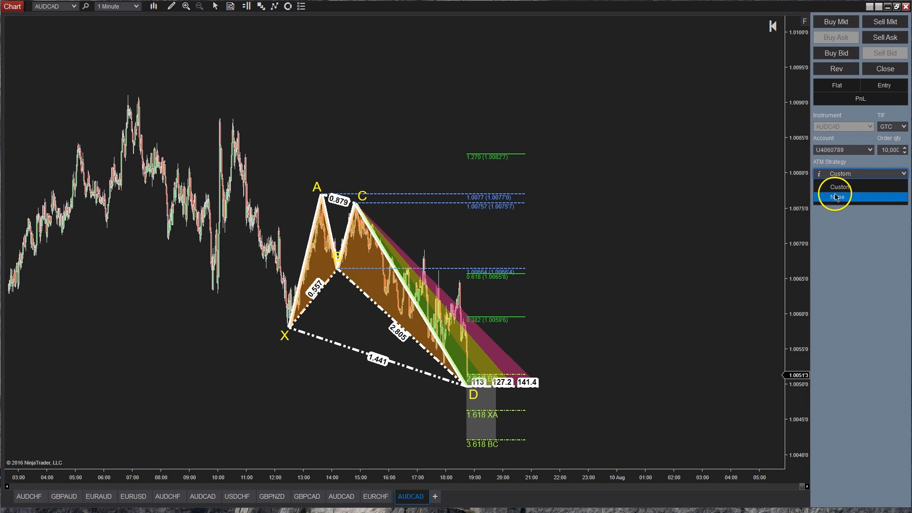
left_click(836, 193)
left_click(837, 176)
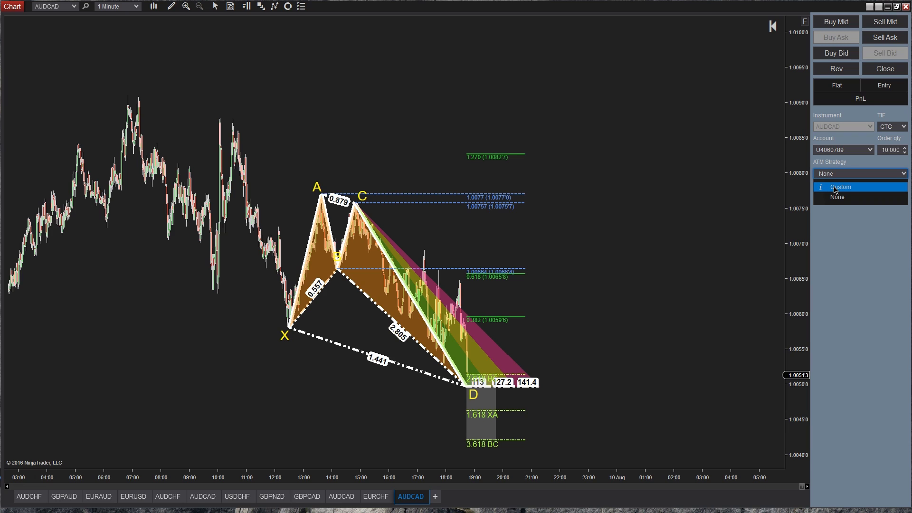
- Choose a Custom ATM strategy, move its dialog off the pattern, and keep GTC time in force
left_click(836, 188)
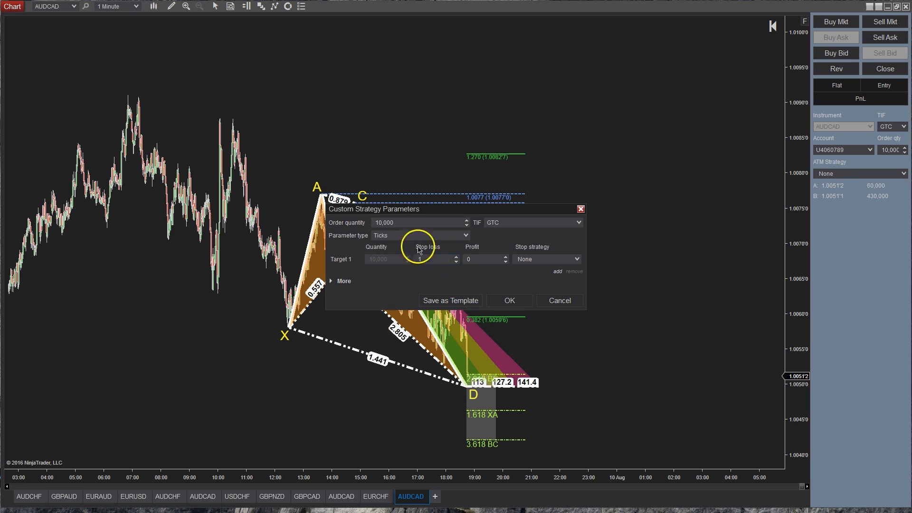
left_click_drag(401, 213, 304, 79)
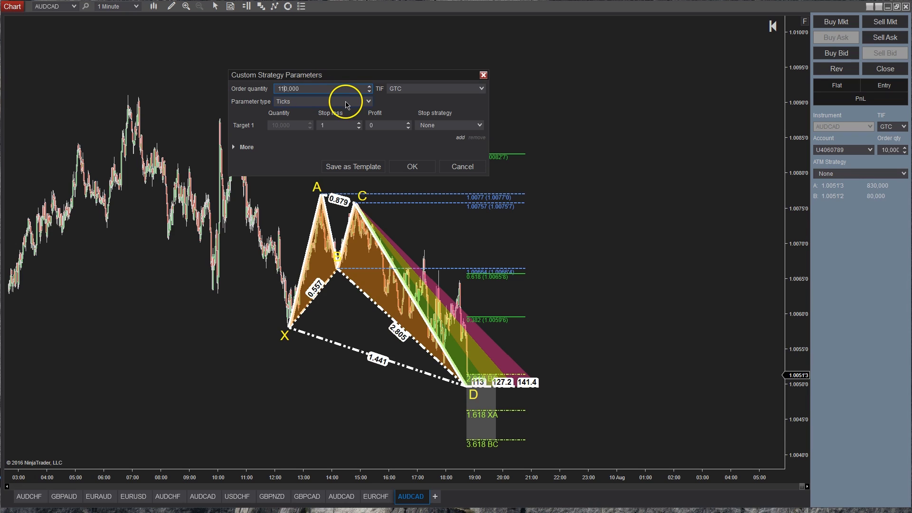
left_click(418, 90)
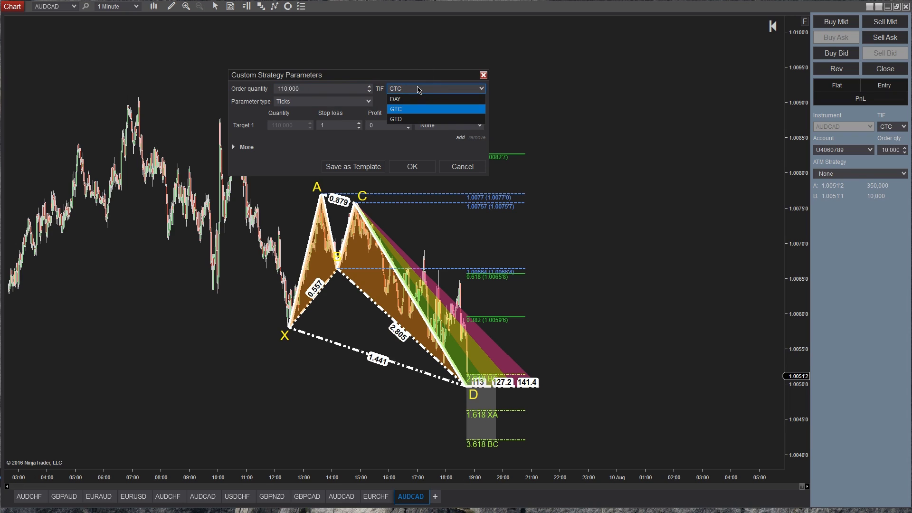
left_click(418, 90)
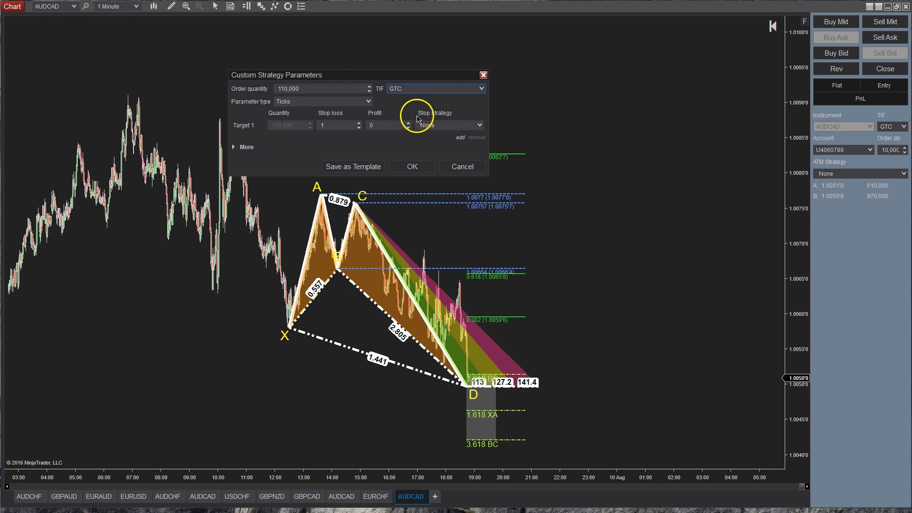
- Change the custom strategy's parameter type to Pips
left_click(367, 101)
left_click(336, 153)
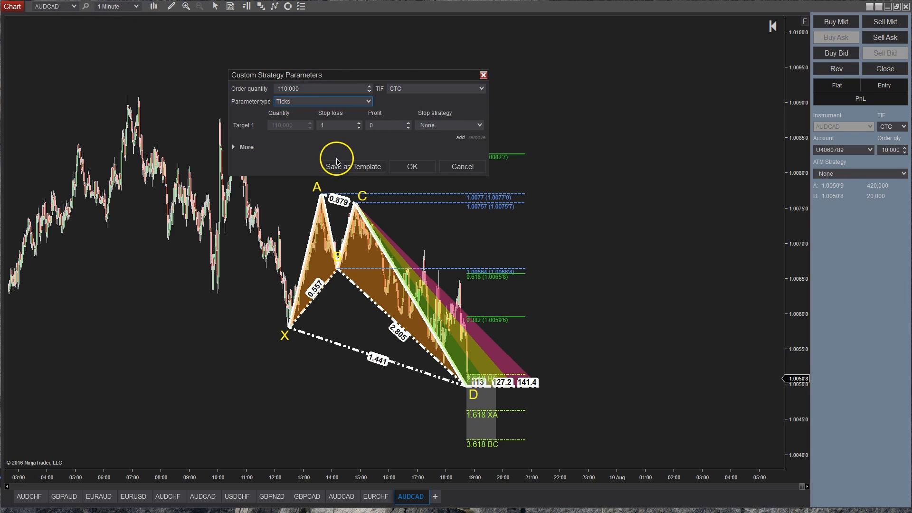
left_click(350, 102)
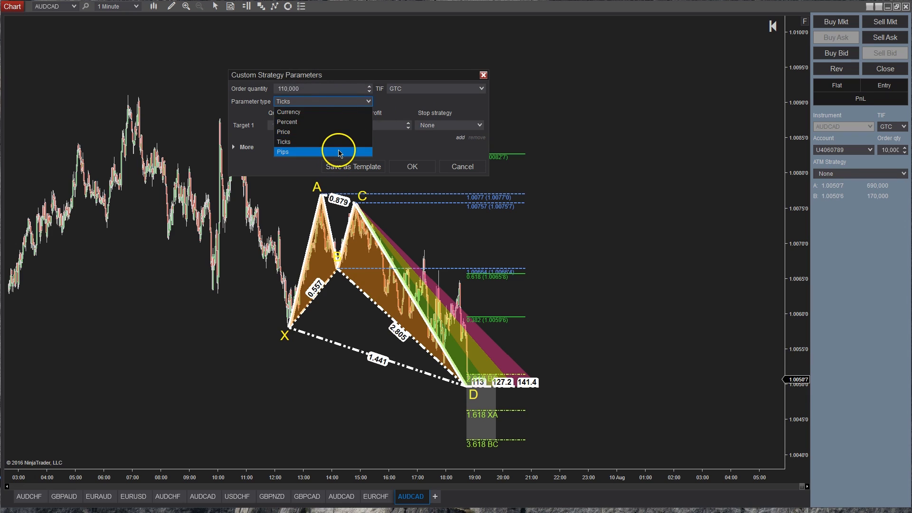
left_click(339, 152)
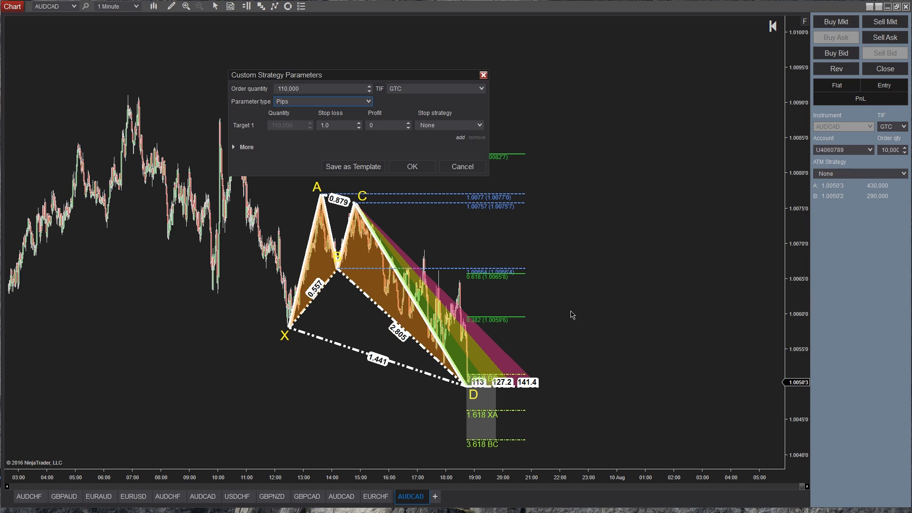
left_click(546, 295)
- Enter 60 as Target 1's profit and 30 as its stop loss
left_click(378, 125)
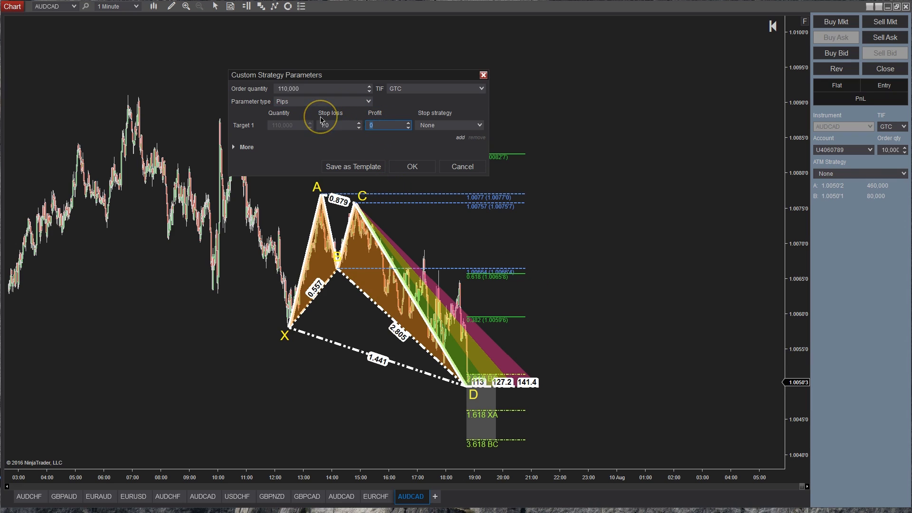
type("60")
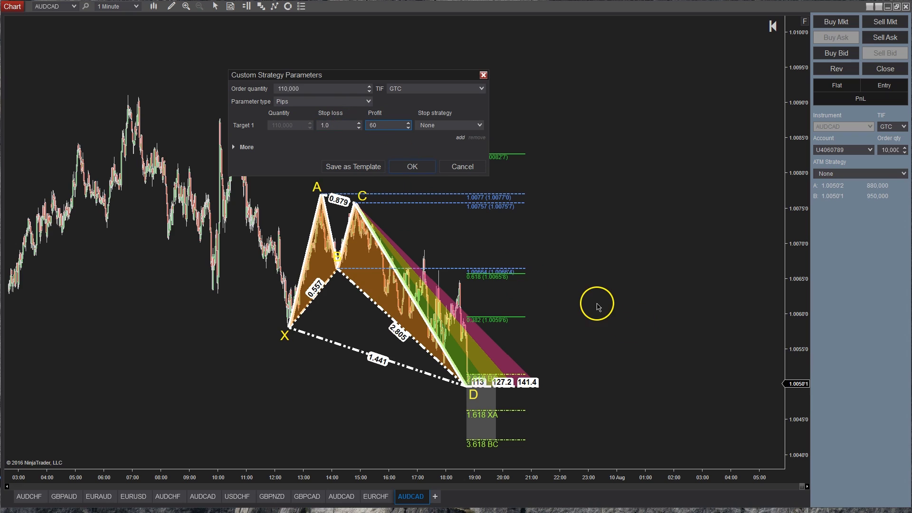
left_click(338, 125)
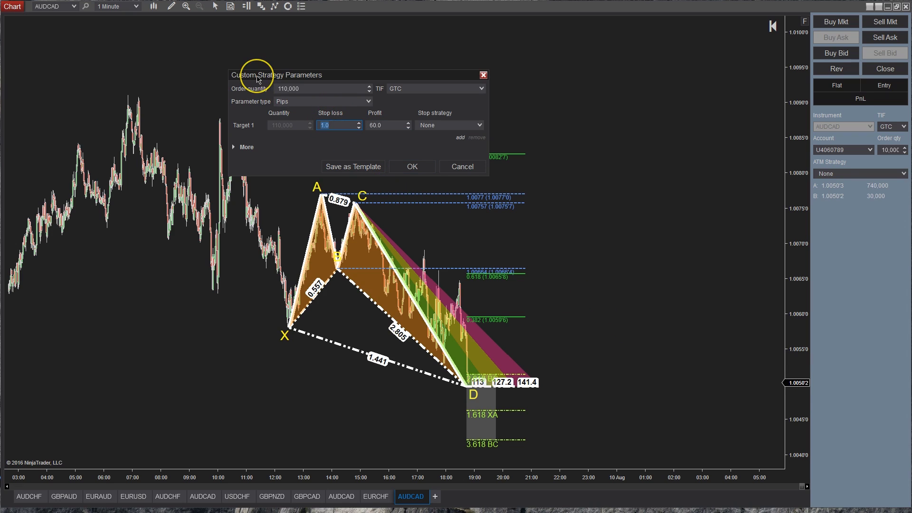
type("323")
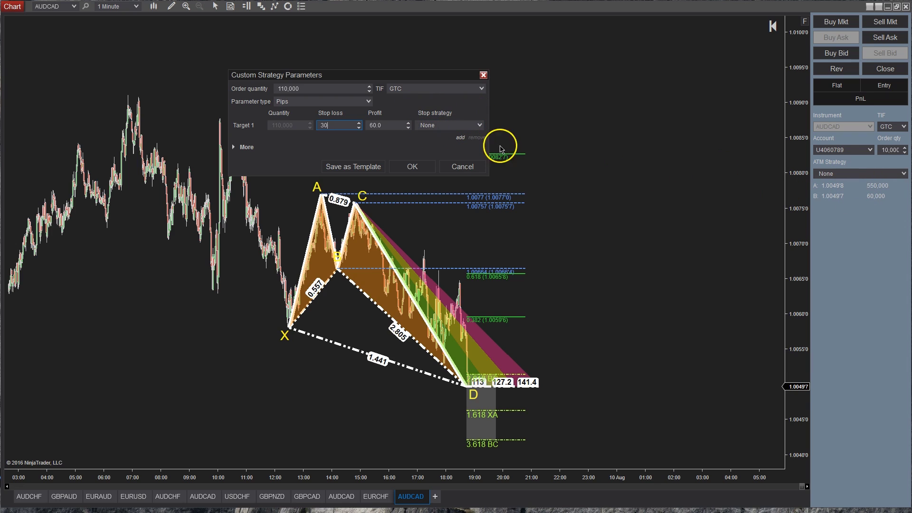
- Create a Custom stop strategy for Target 1 and move its dialog below the order dialog
left_click(456, 125)
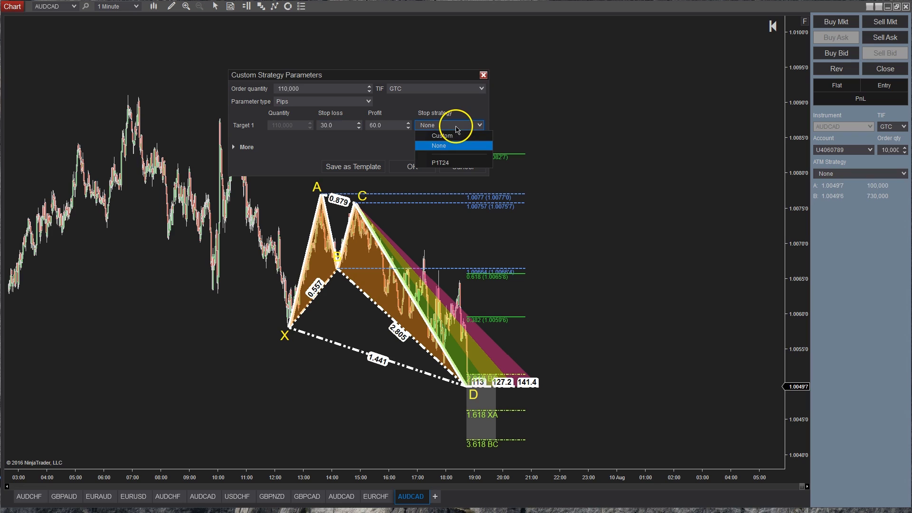
left_click(456, 137)
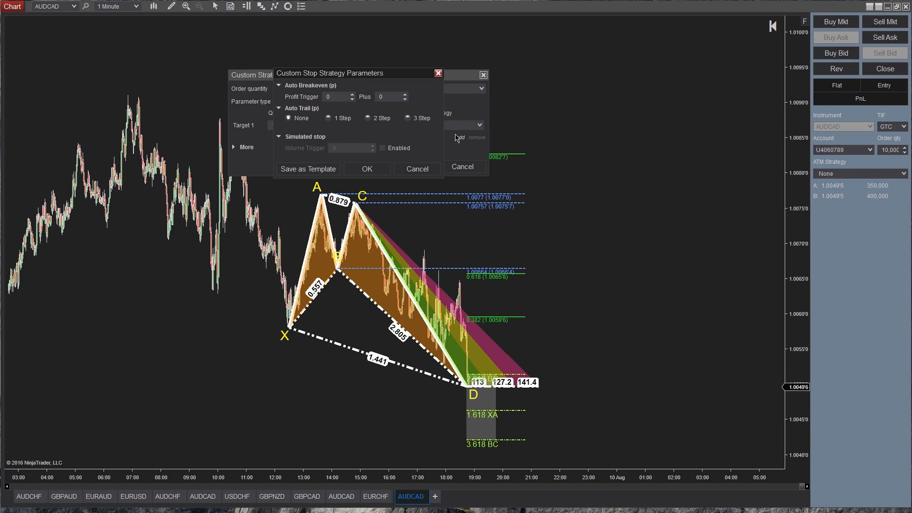
left_click_drag(380, 75, 376, 185)
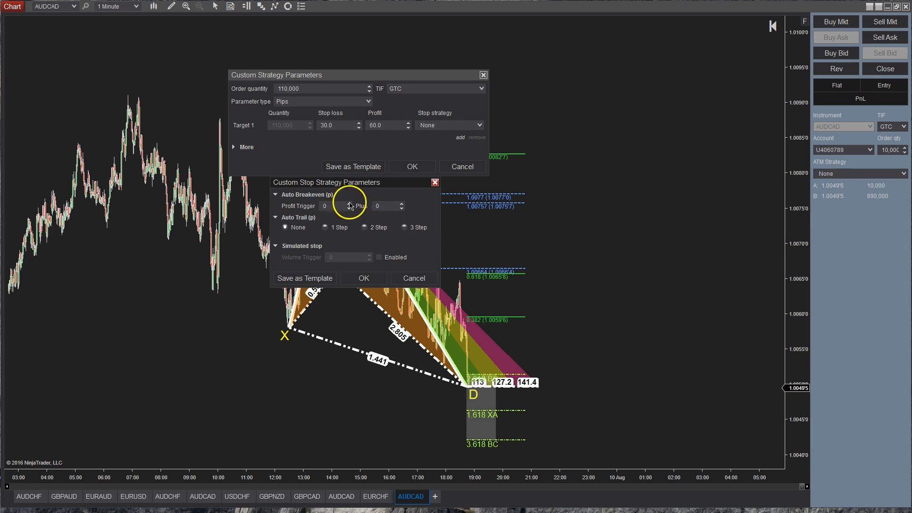
- Try a 30-pip breakeven profit trigger, then select it to reset it to 0
left_click(331, 207)
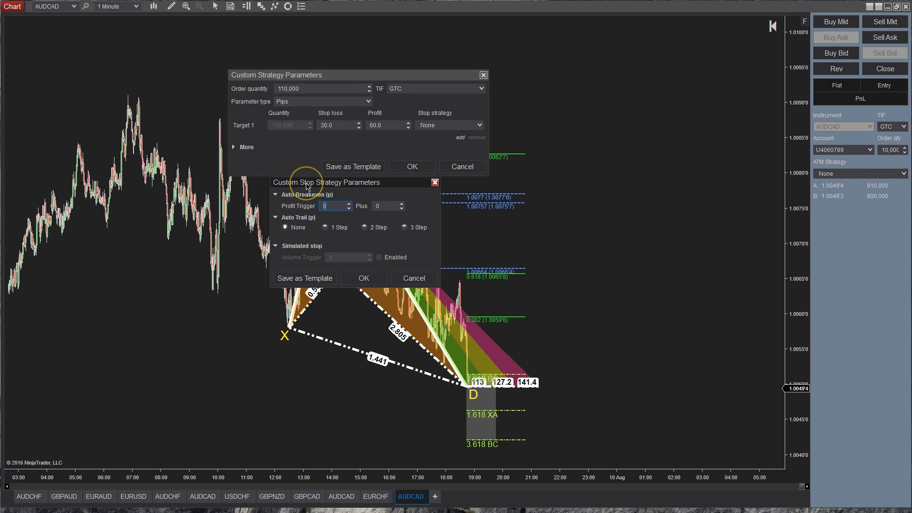
type("30")
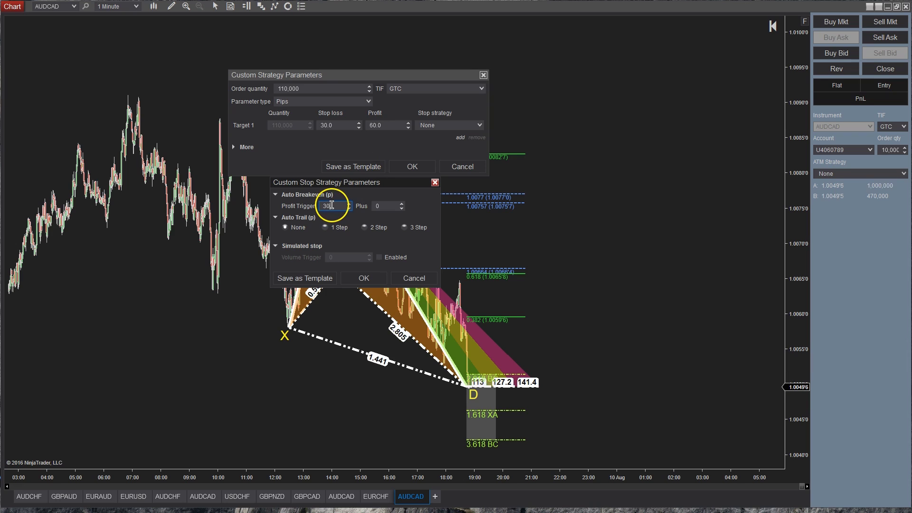
left_click(380, 208)
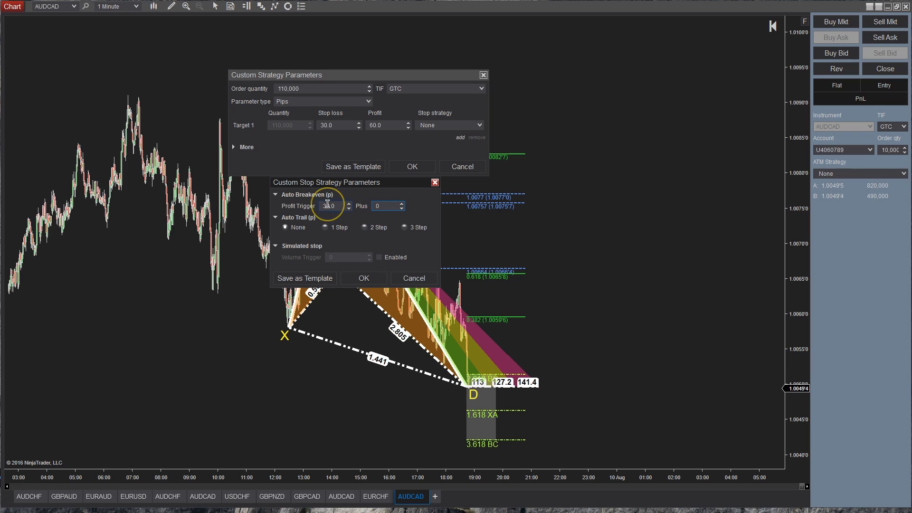
left_click(378, 206)
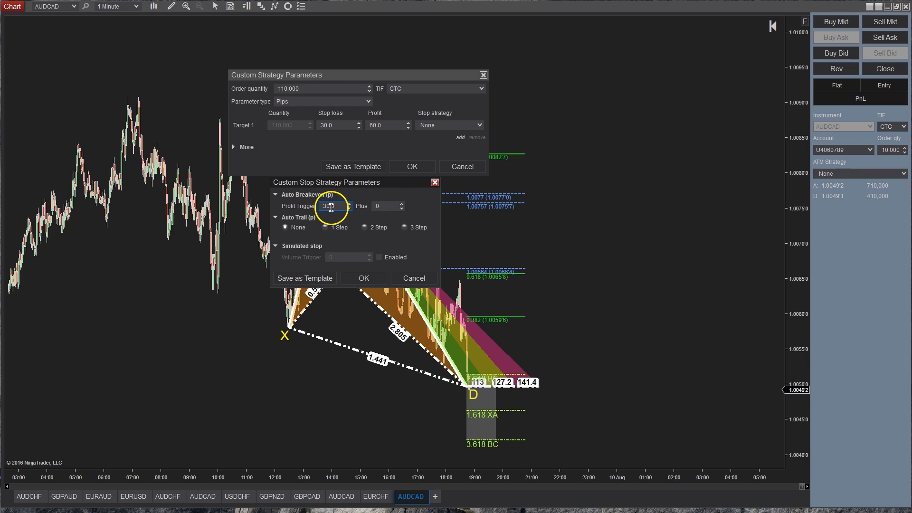
left_click_drag(328, 206, 312, 208)
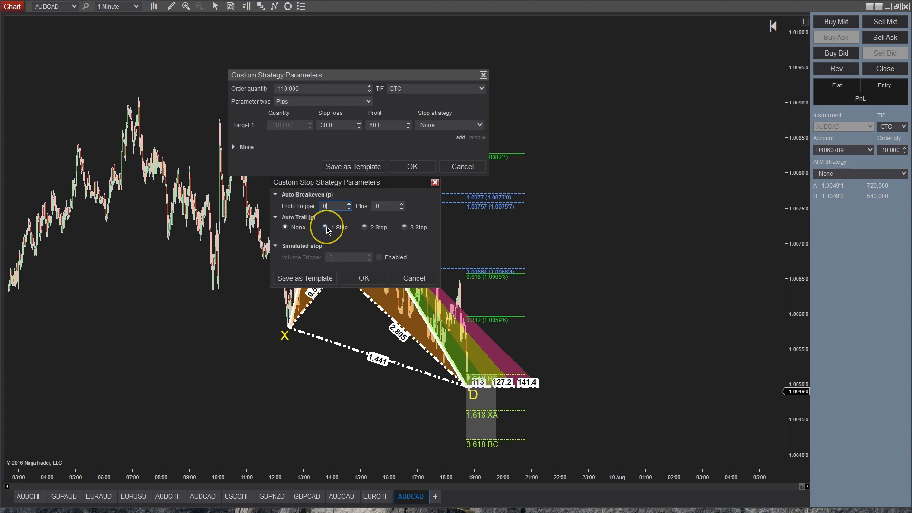
- Select 1 Step auto trailing after trying the 2 and 3 step options
left_click(326, 227)
left_click(365, 228)
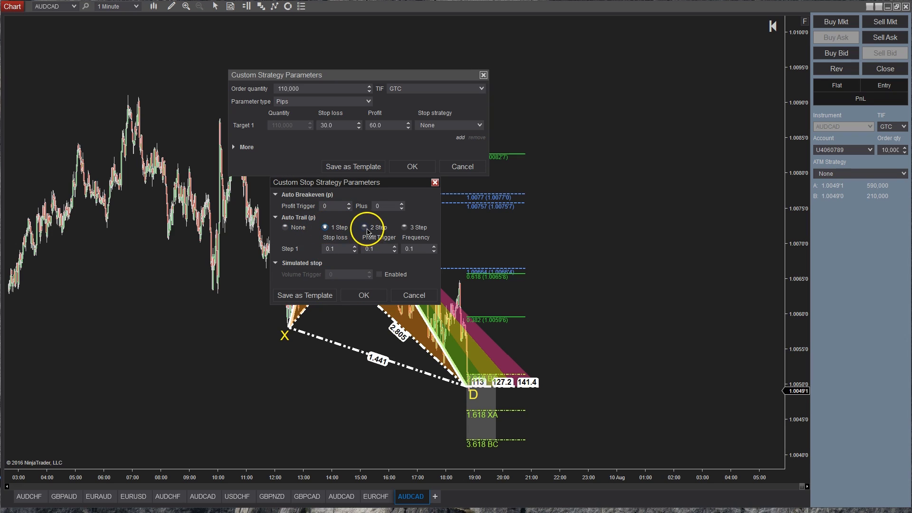
left_click(405, 227)
left_click(326, 227)
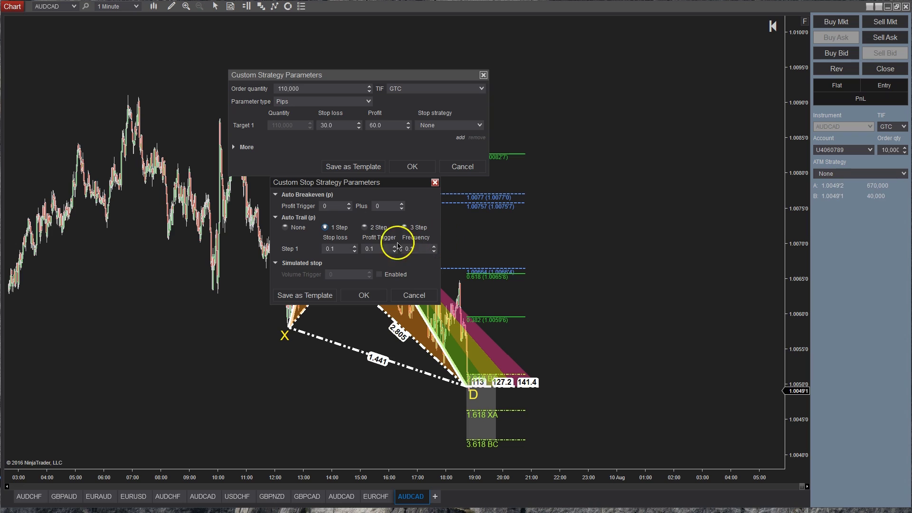
- Enter 30 as the Step 1 trailing stop loss
left_click_drag(340, 248, 317, 249)
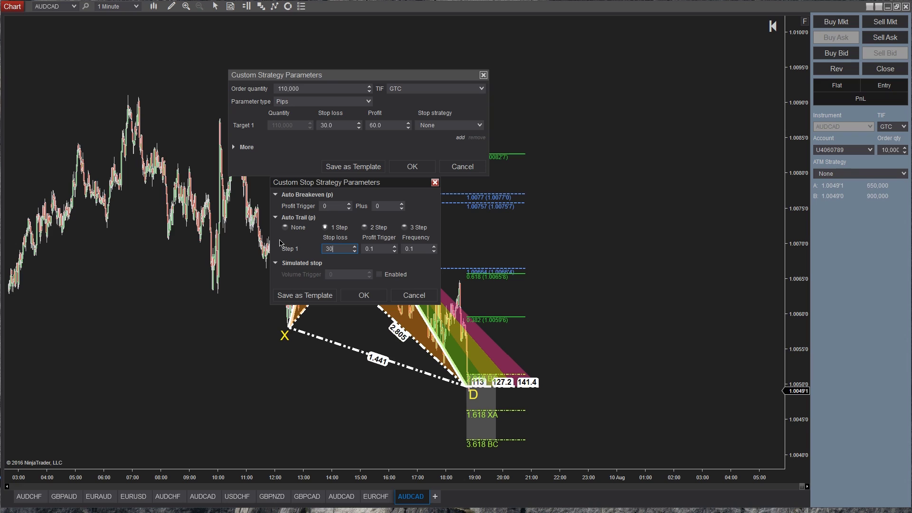
left_click(337, 247)
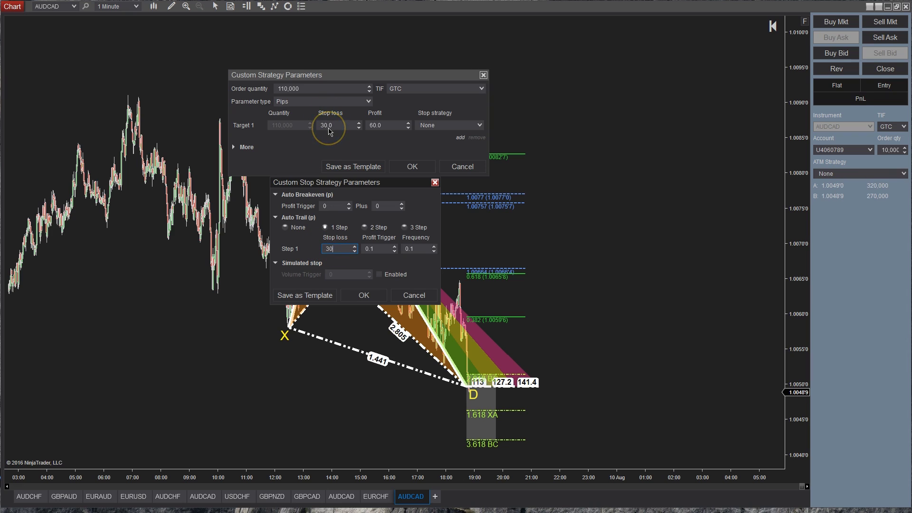
double_click(343, 249)
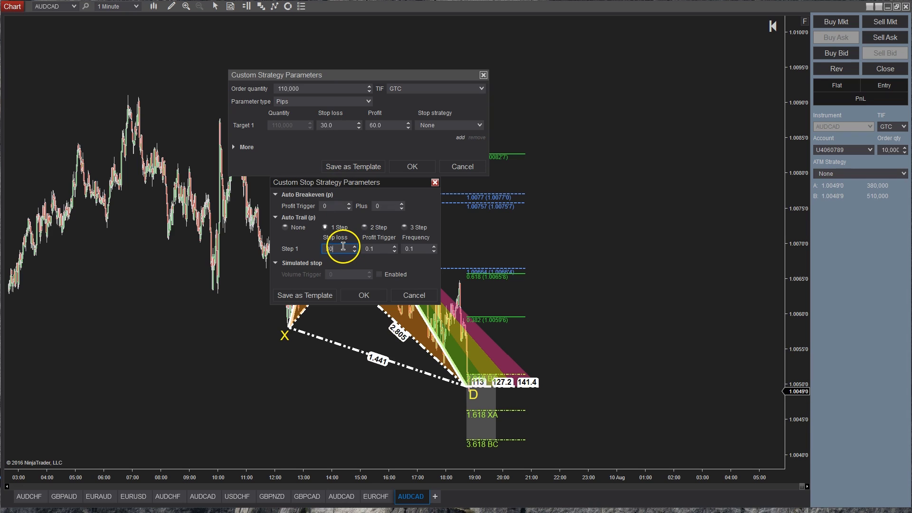
type("30")
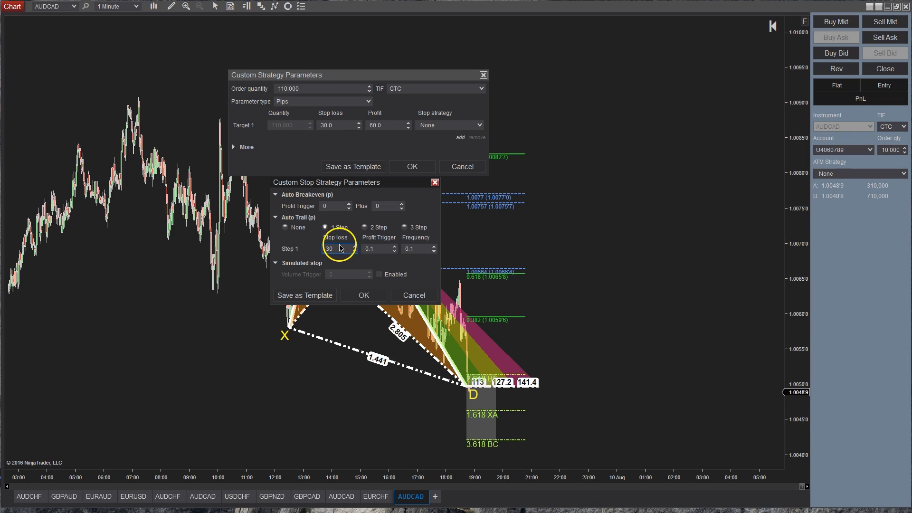
double_click(342, 247)
type("30")
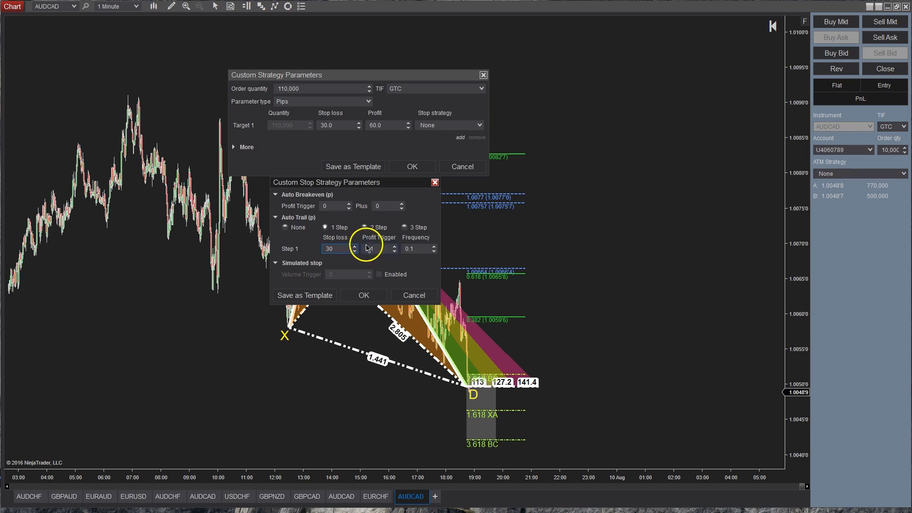
left_click(380, 250)
double_click(366, 250)
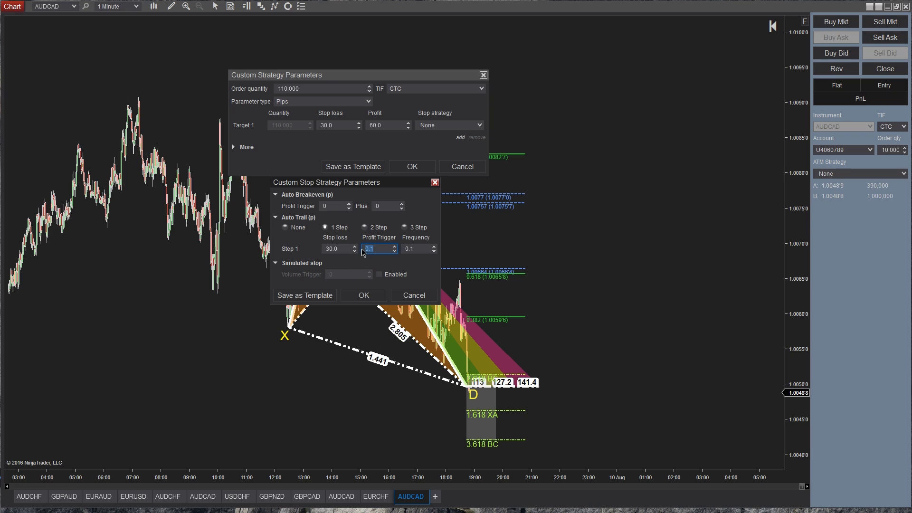
double_click(370, 251)
- Set the Step 1 profit trigger to 1.0 and the frequency to 1
left_click(412, 247)
type("0.1")
left_click(336, 247)
left_click_drag(320, 248, 368, 250)
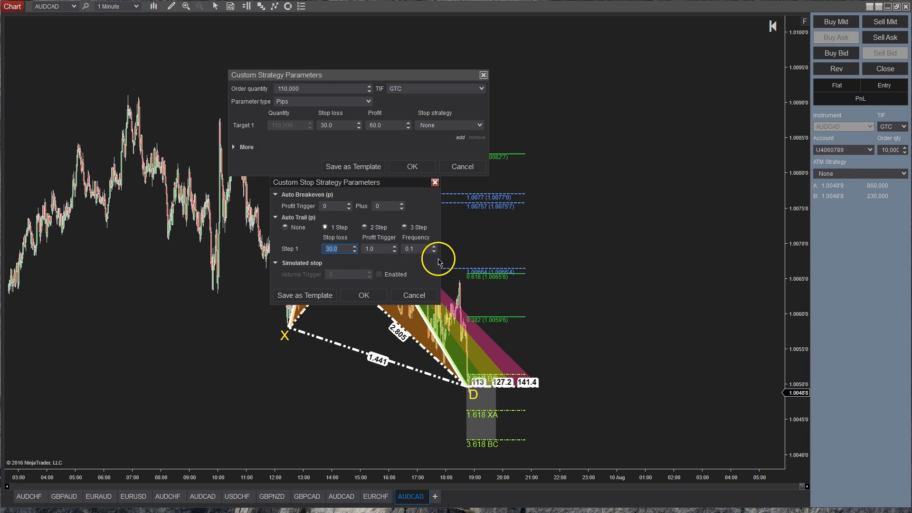
left_click(375, 248)
mouse_move(414, 249)
left_mouse_down()
mouse_move(380, 245)
mouse_move(414, 248)
mouse_move(416, 239)
left_mouse_up()
type("1")
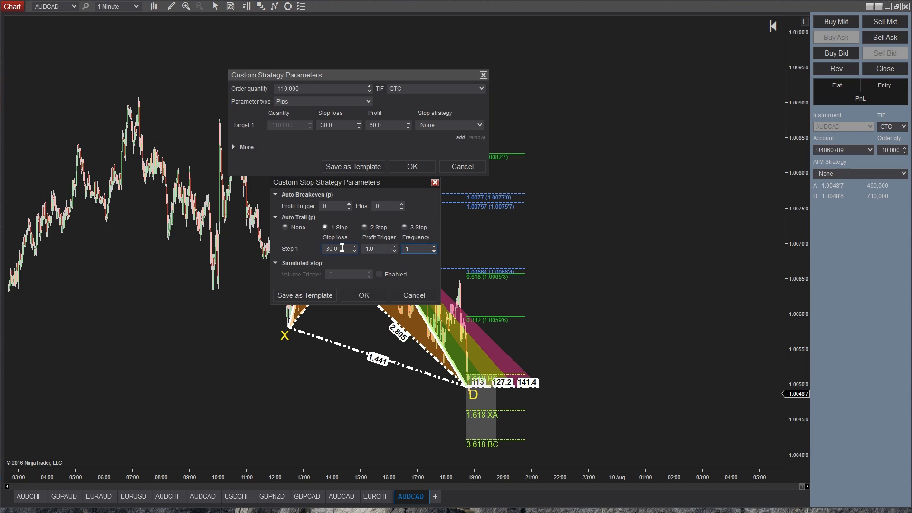
left_click(497, 403)
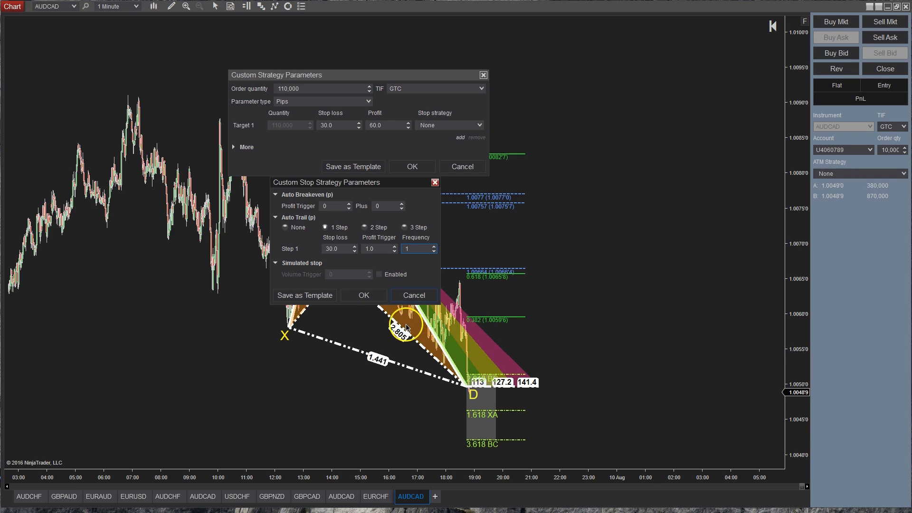
- Lower the Step 1 trailing stop loss to 20
left_click(339, 248)
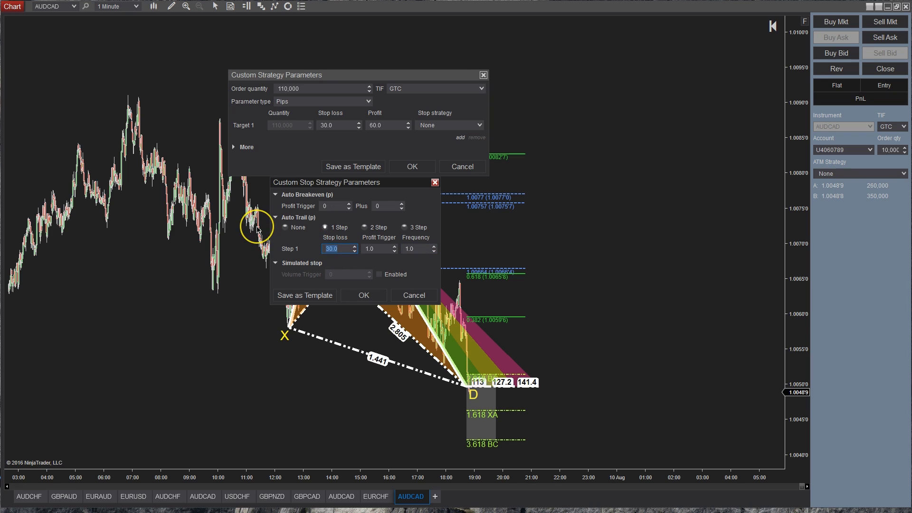
type("20")
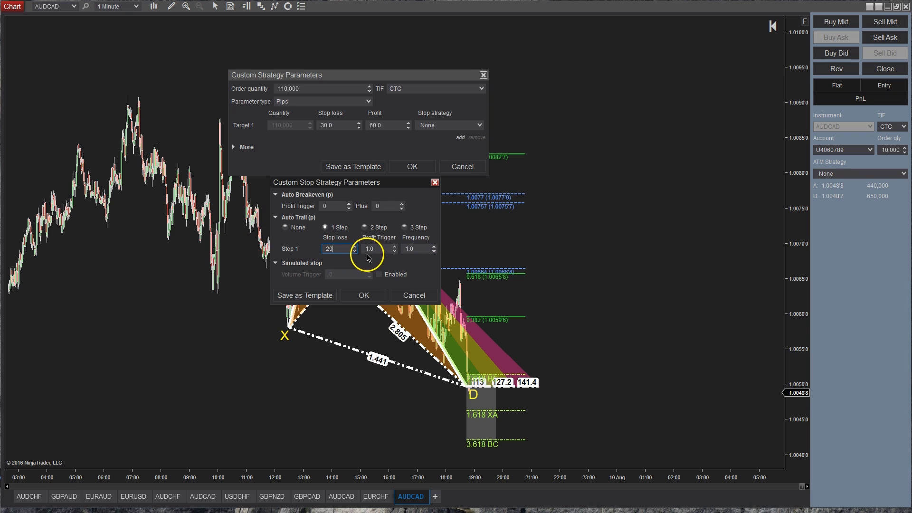
left_click(361, 248)
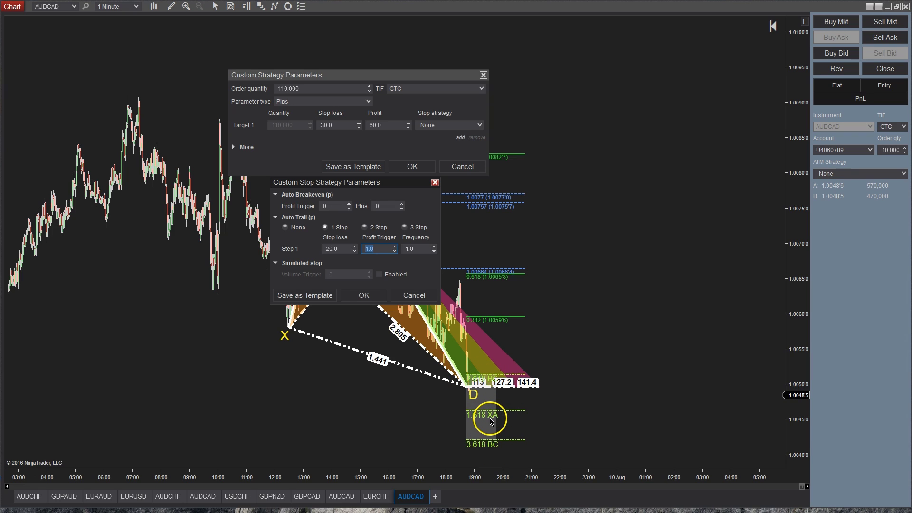
- Correct the frequency to 1, set the profit trigger to 5.0, and save as a template
left_click(405, 247)
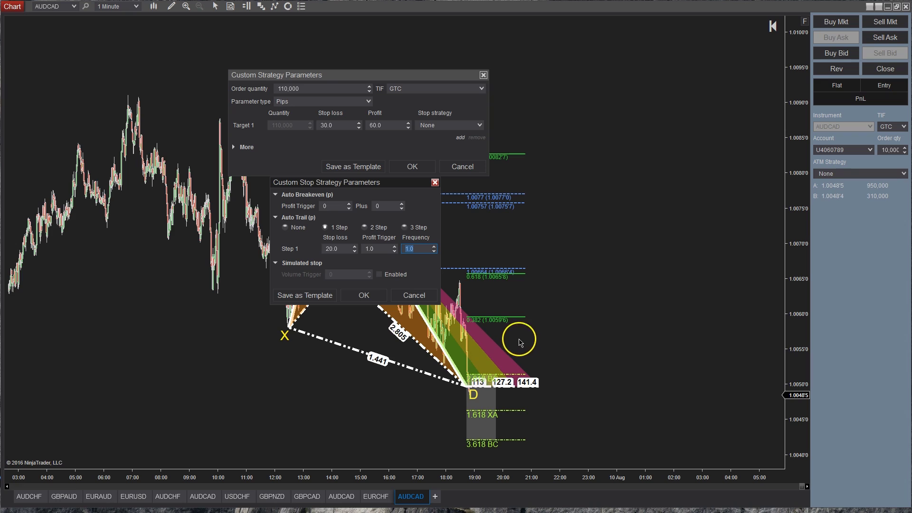
left_click(419, 249)
double_click(419, 249)
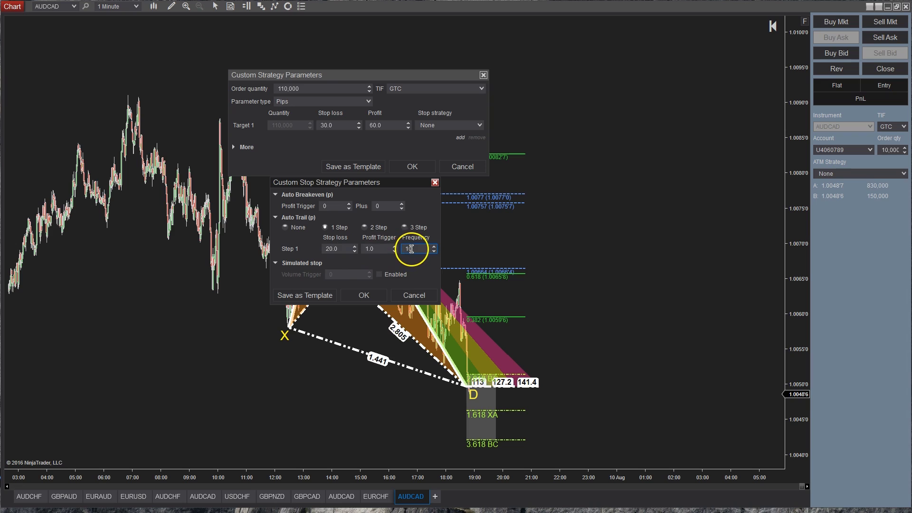
double_click(411, 248)
type("1")
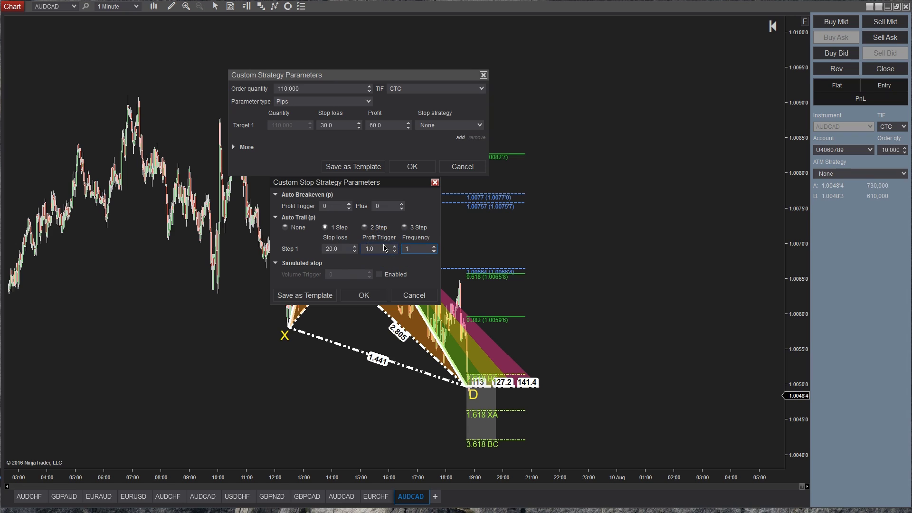
left_click(385, 248)
left_click(352, 251)
double_click(357, 250)
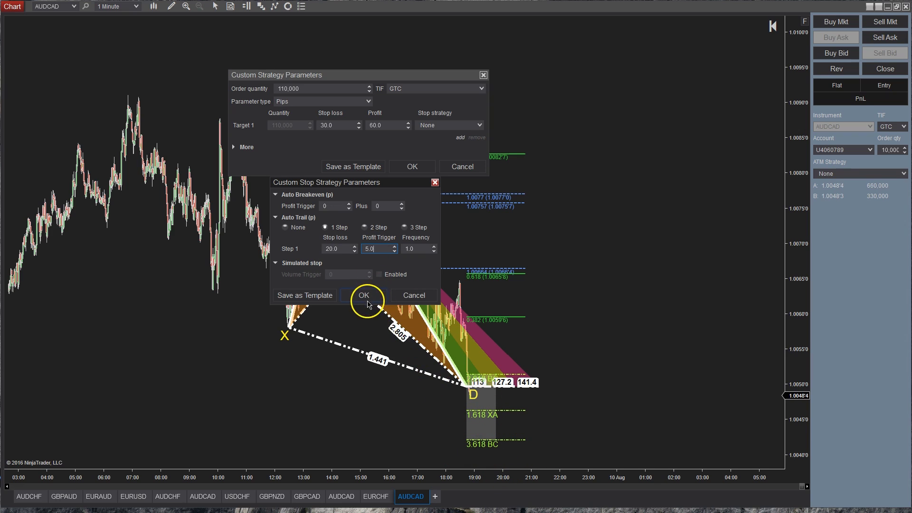
left_click(321, 295)
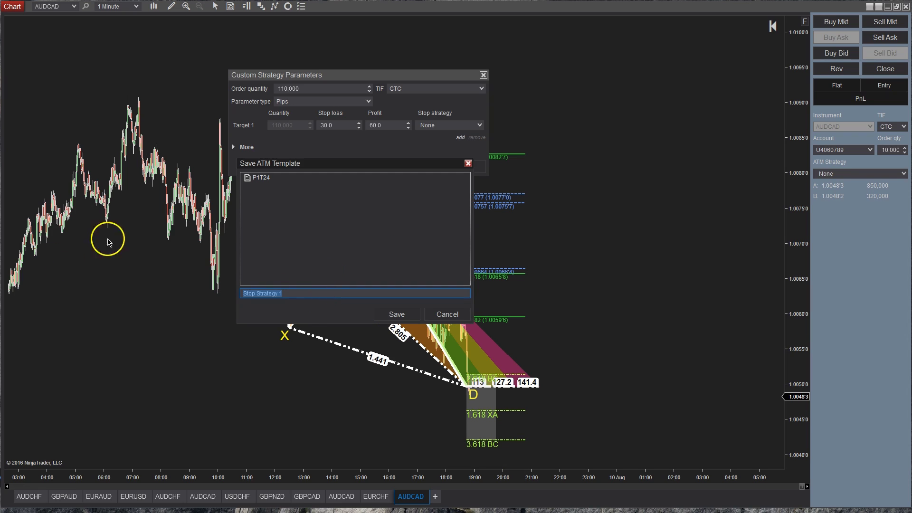
- Name the stop strategy template 'P5T20', save it, and accept its settings
left_click_drag(295, 163, 306, 270)
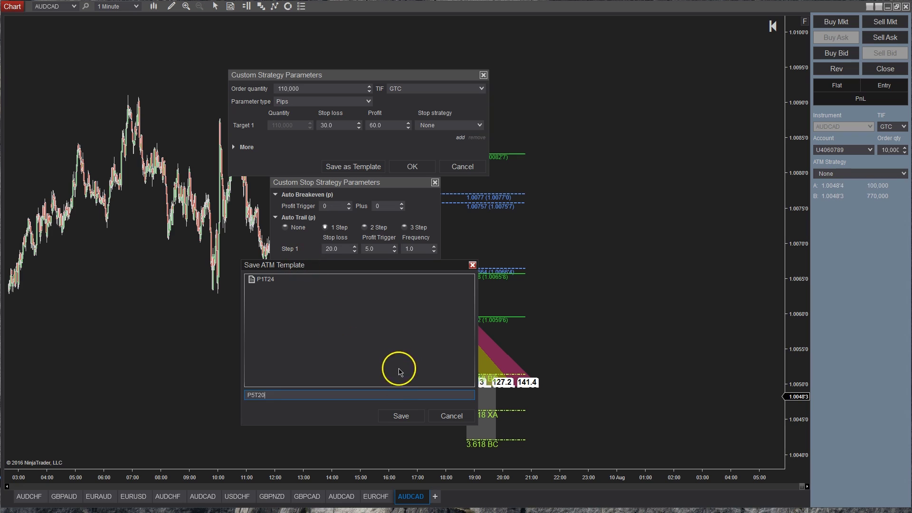
left_click(399, 416)
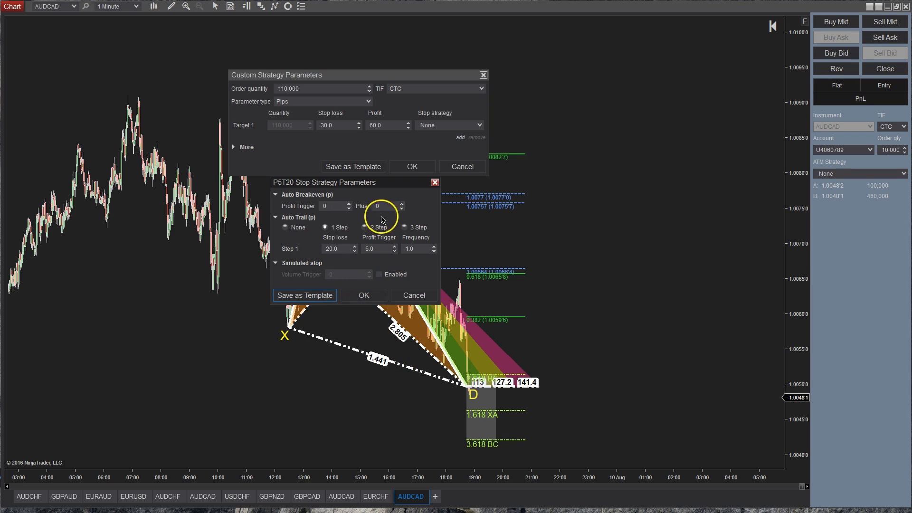
left_click(363, 295)
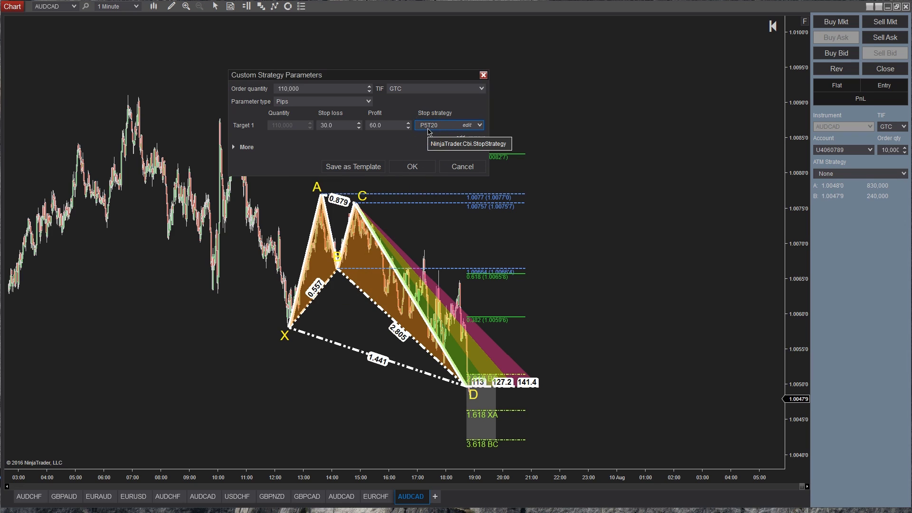
- Accept the Custom ATM strategy with the P5T20 stop strategy and submit a Buy Mkt order for AUDCAD
left_click(413, 167)
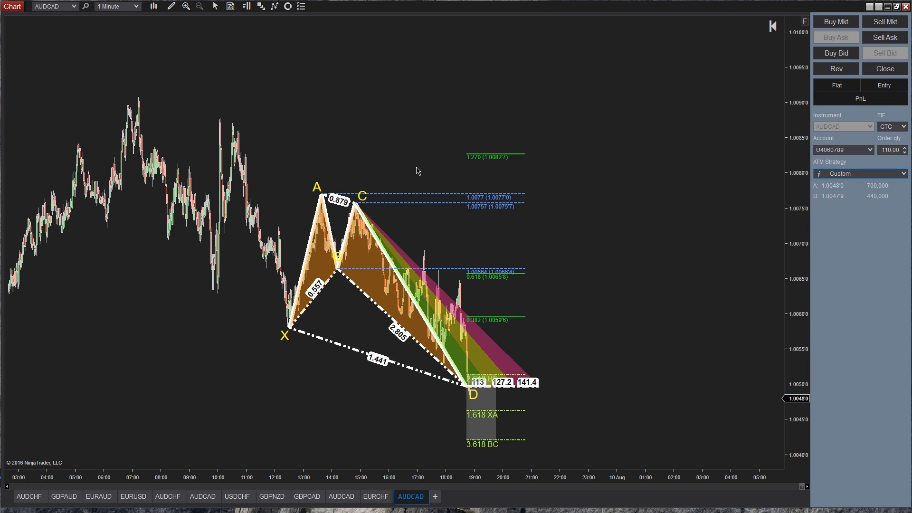
left_click(67, 135)
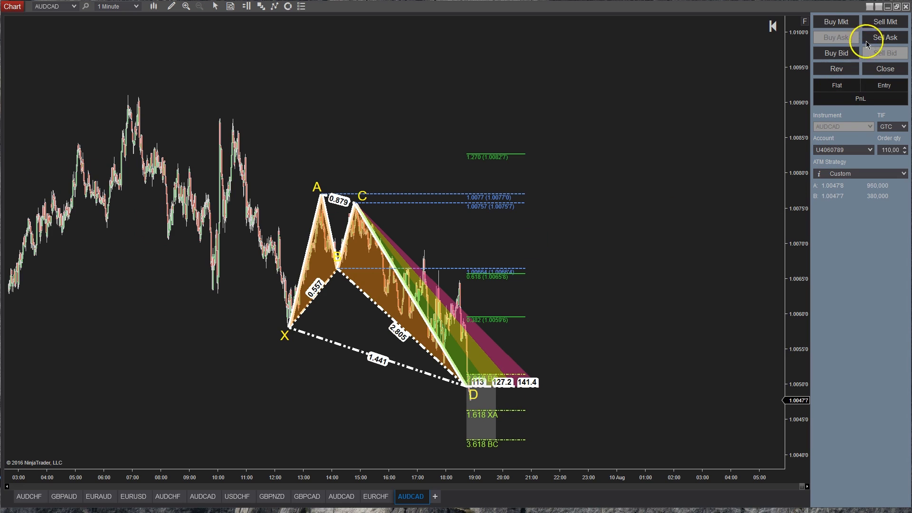
left_click(849, 23)
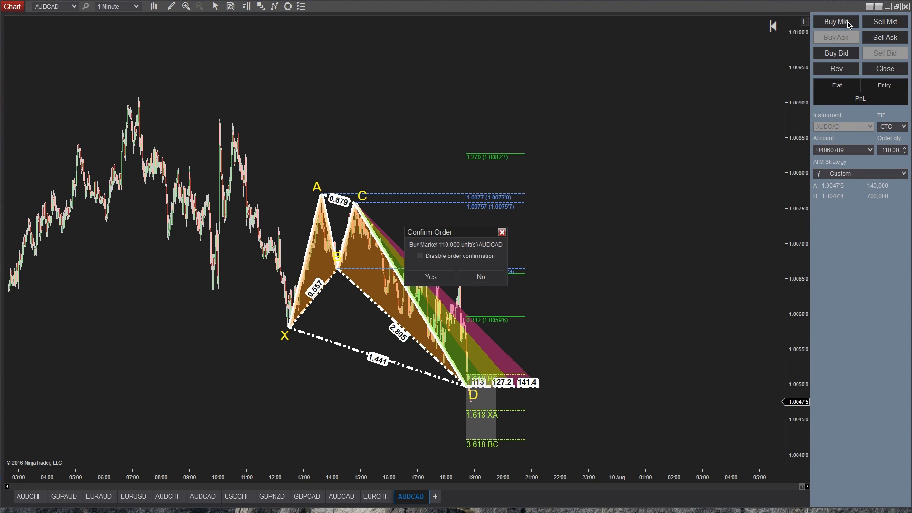
- Confirm the 110,000-unit AUDCAD buy and compress the price scale to show the stop and target lines
left_click(433, 276)
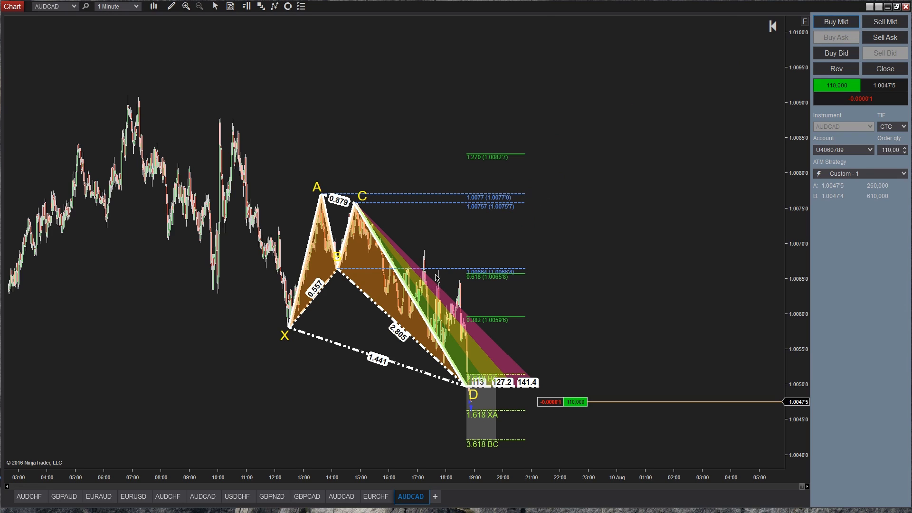
left_click(75, 189)
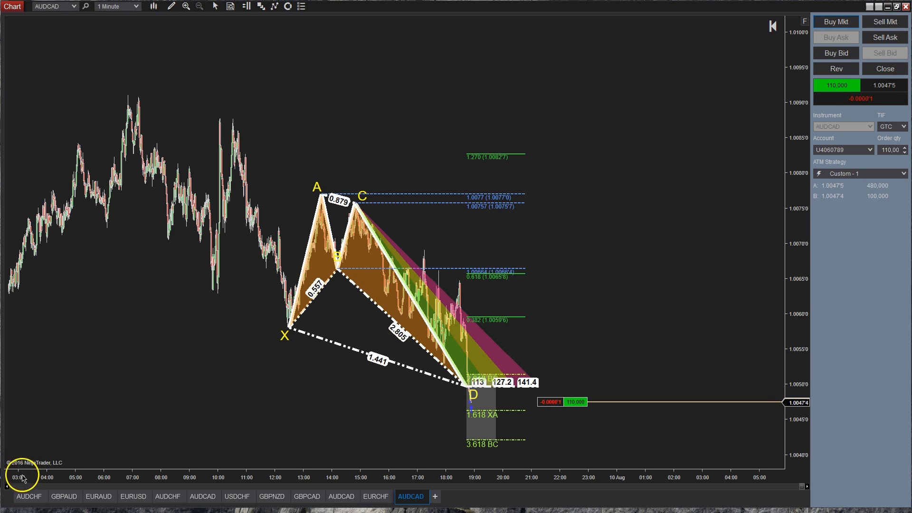
left_click_drag(798, 335, 790, 439)
left_click_drag(794, 326, 790, 345)
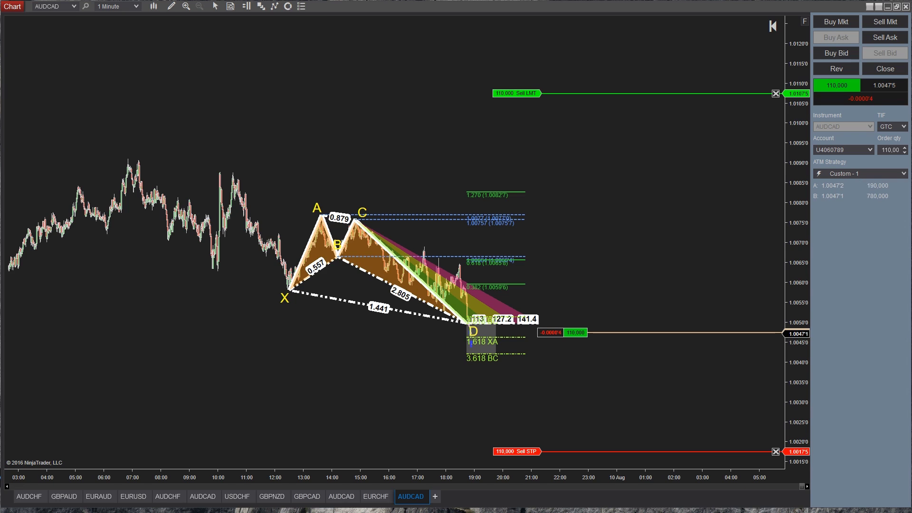
left_click_drag(522, 478, 554, 477)
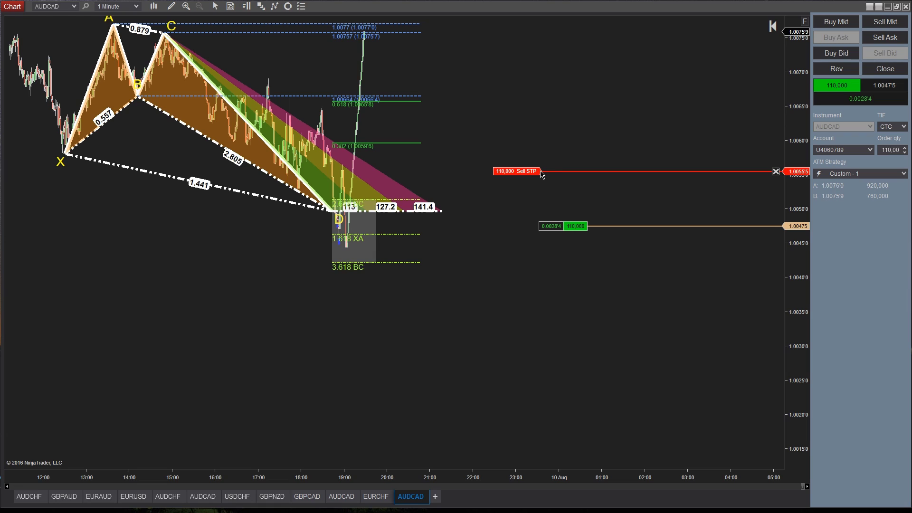
left_click(536, 174)
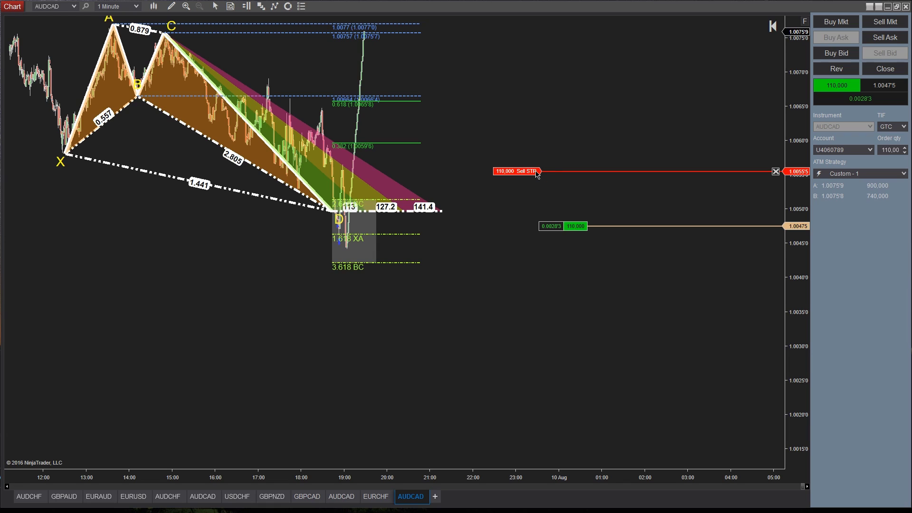